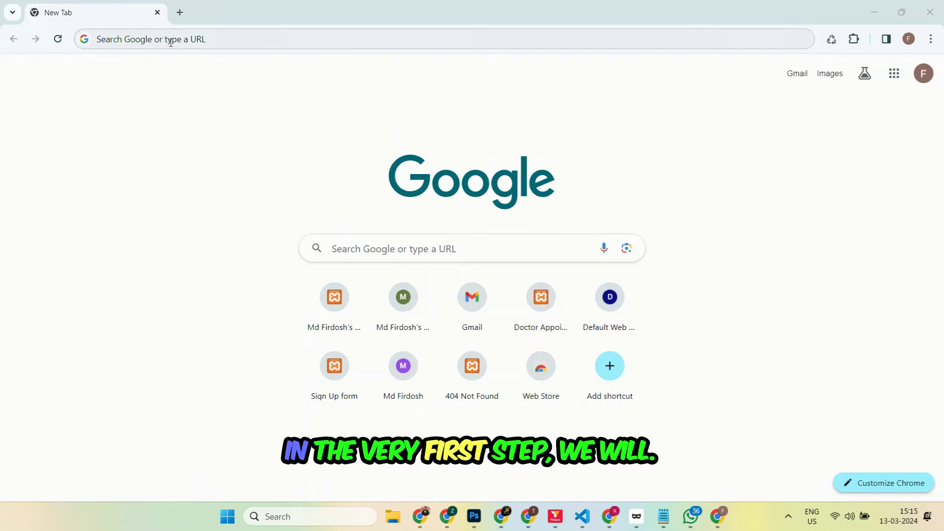
# Step: Go to leonardo.ai in Chrome and scroll back to the top of its home dashboard
pyautogui.click(171, 43)
pyautogui.write('leonardo.ai')
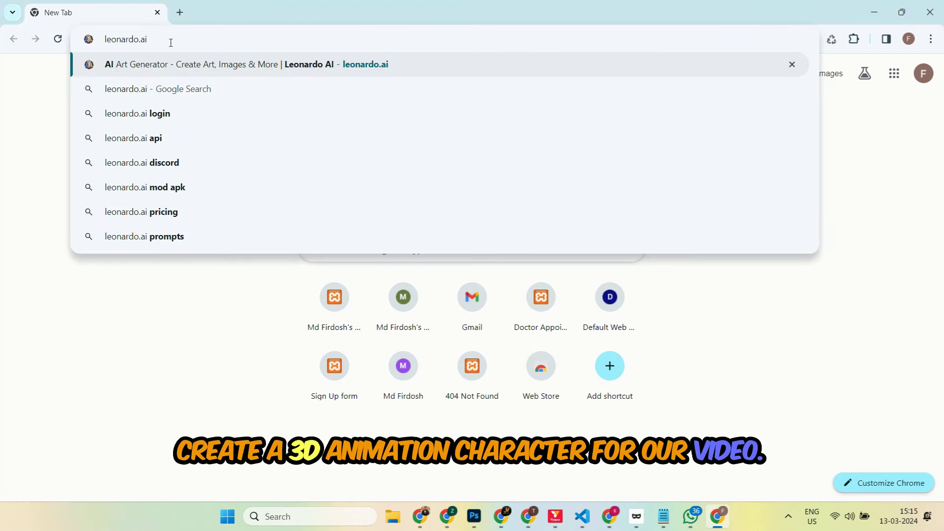
pyautogui.press('Return')
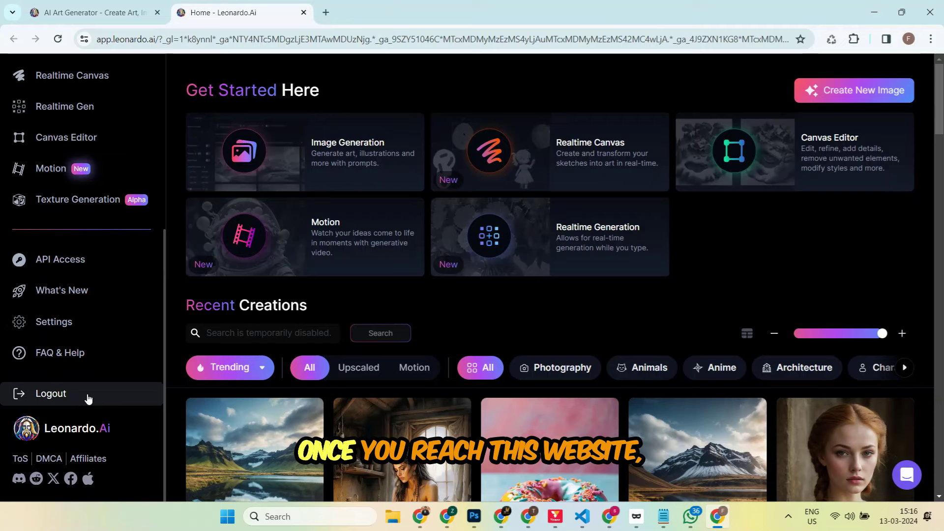
pyautogui.scroll(6, 88, 398)
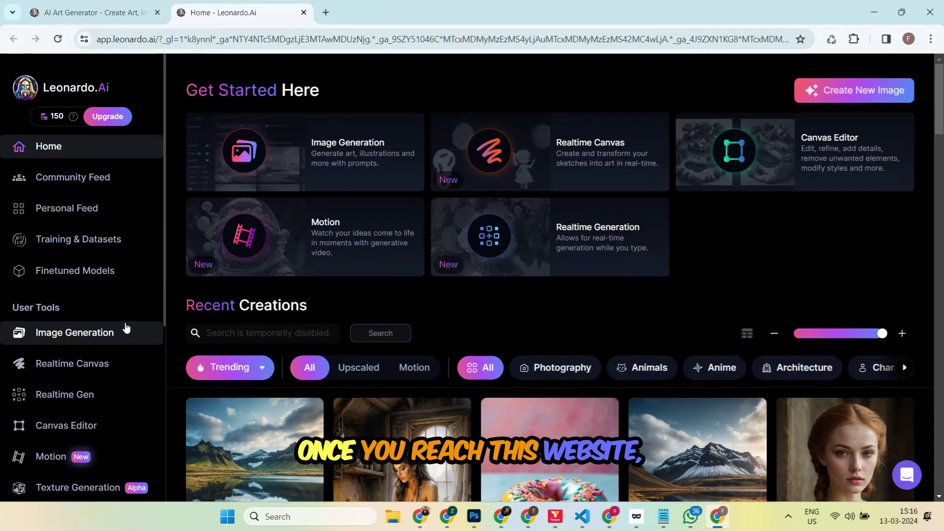
# Step: On Image Generation, paste the prompt of a smiling young man on an office chair with laptop and studio lights
pyautogui.click(85, 343)
pyautogui.scroll(-6, 453, 241)
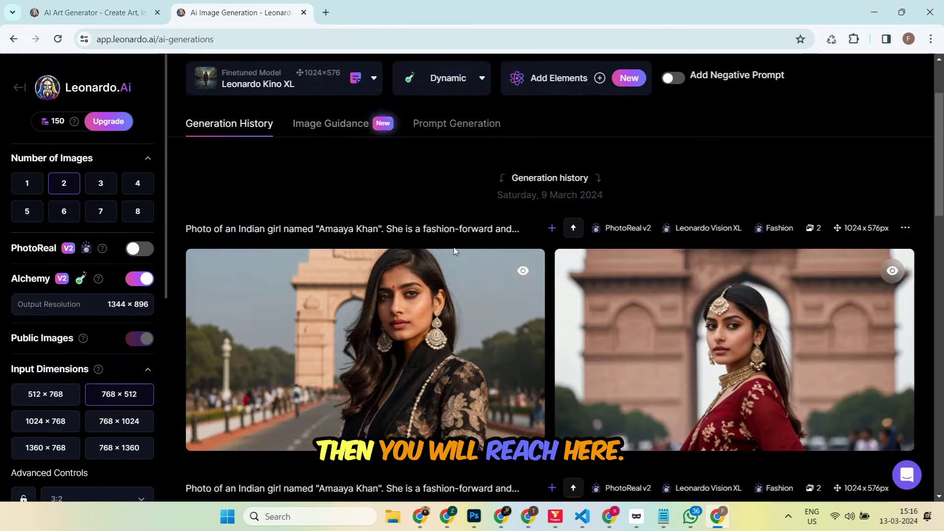
pyautogui.scroll(-12, 520, 236)
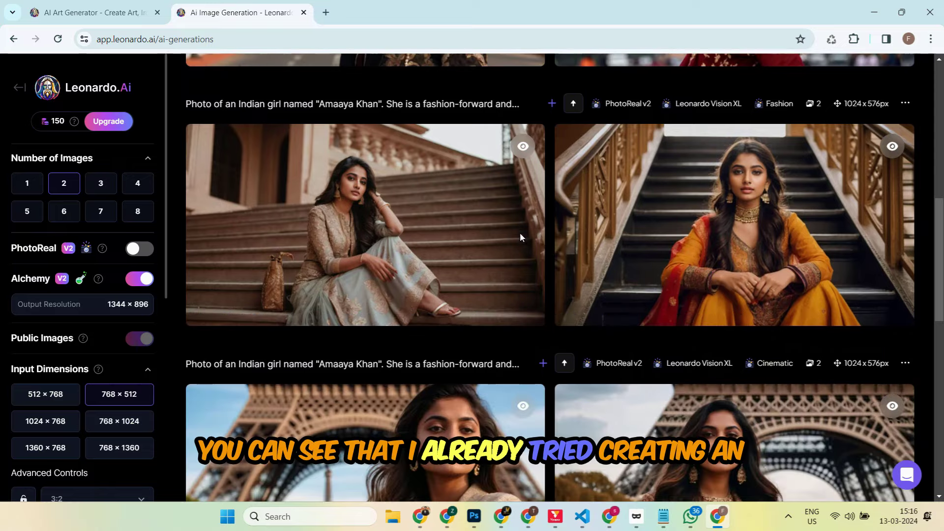
pyautogui.scroll(10, 521, 239)
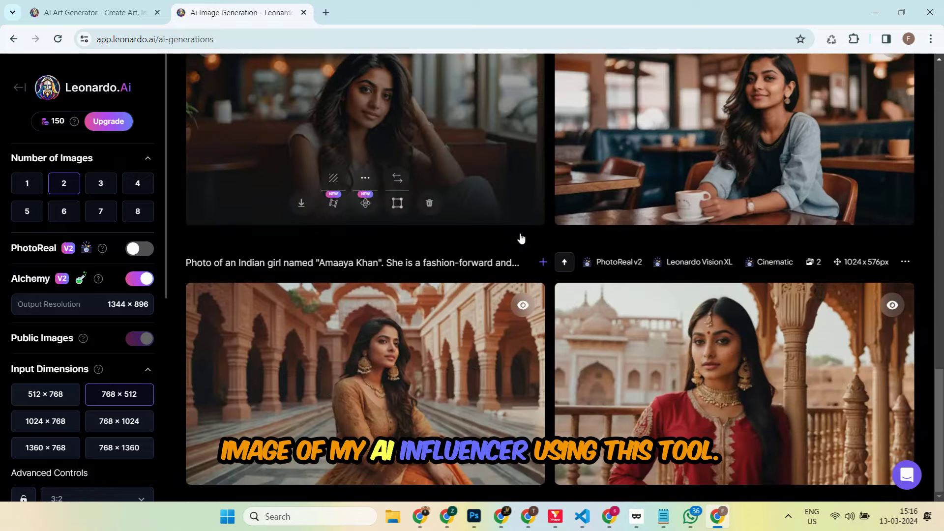
pyautogui.scroll(5, 467, 164)
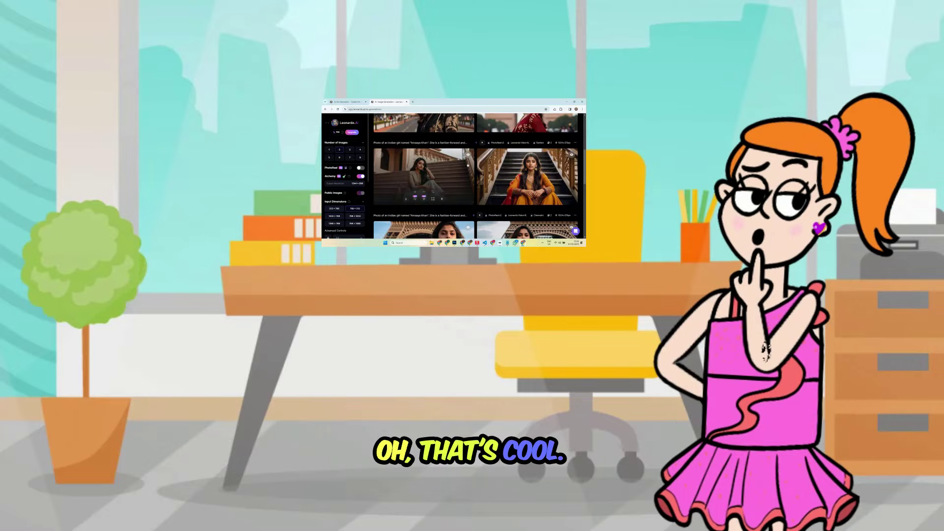
pyautogui.scroll(3, 468, 164)
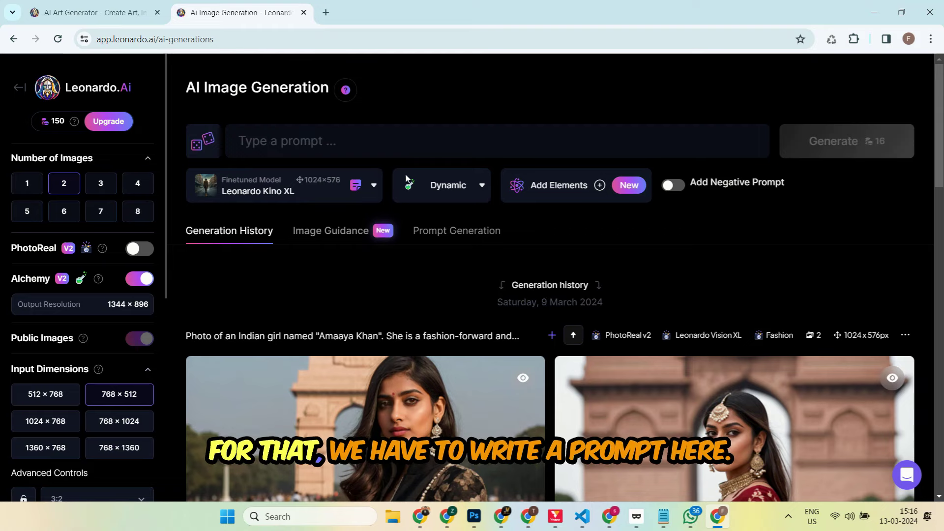
pyautogui.click(349, 147)
pyautogui.write('A young man, looking into the camera, sitting on chair in his office, little smile on face, attractive, laptop on table, studio lights at back')
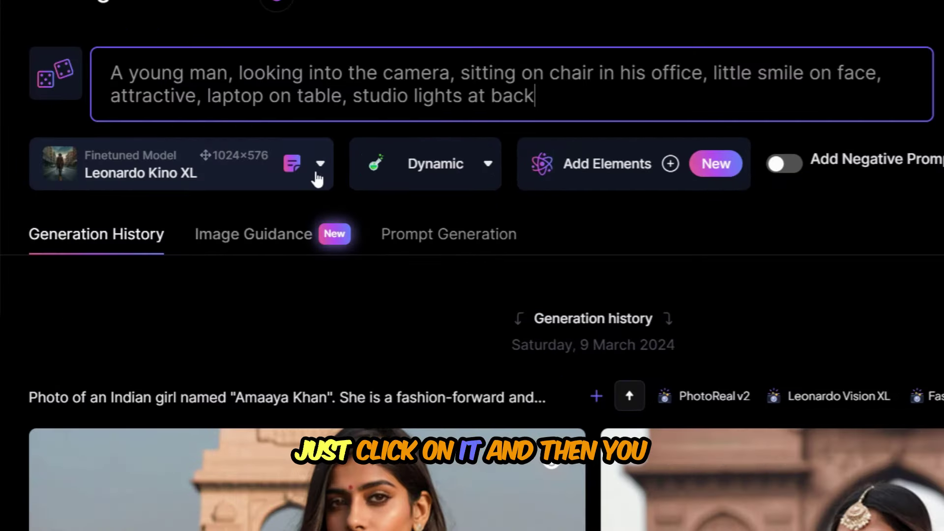
# Step: Choose the 3D Animation Style finetuned model and generate two images of the young man at his desk
pyautogui.click(317, 173)
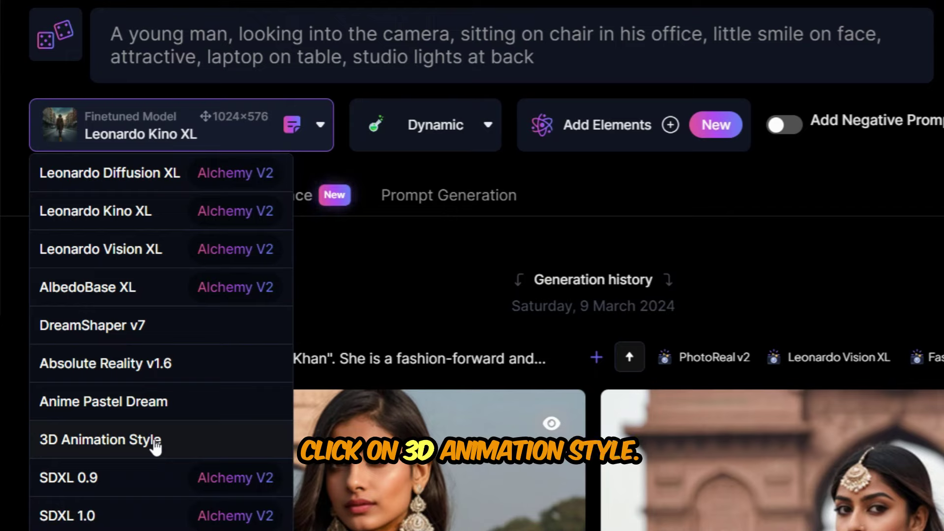
pyautogui.click(155, 443)
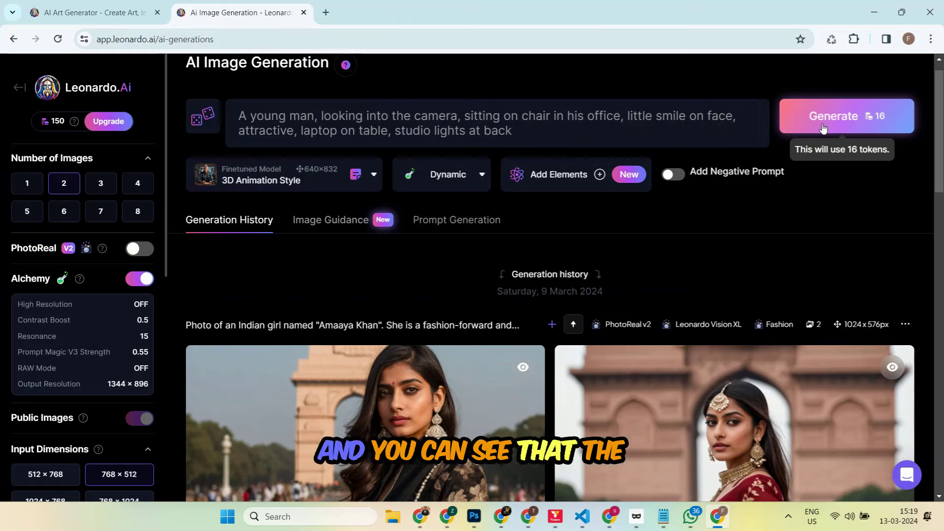
pyautogui.click(551, 134)
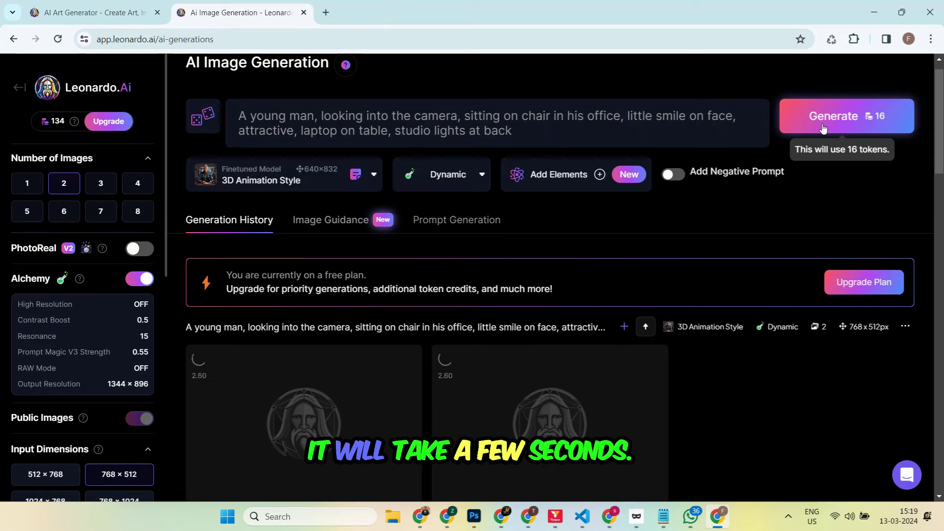
pyautogui.scroll(-1, 778, 333)
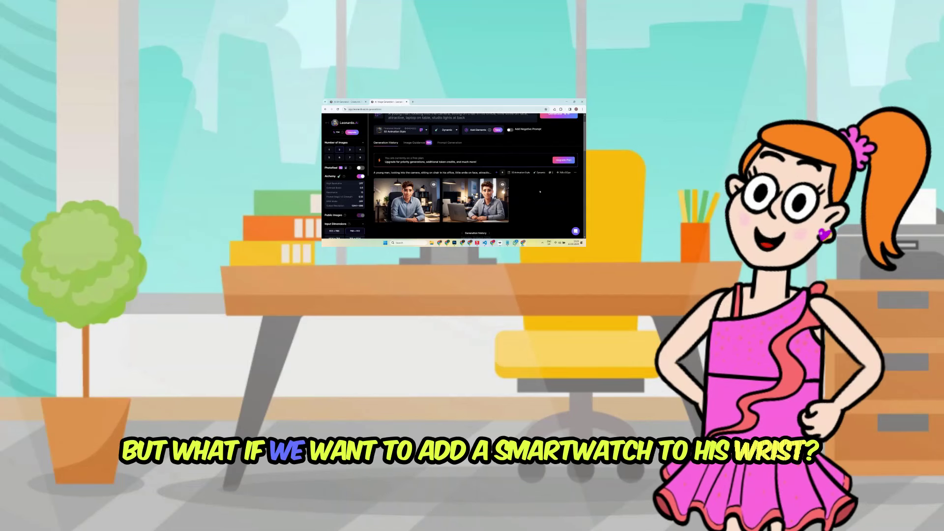
pyautogui.scroll(2, 500, 168)
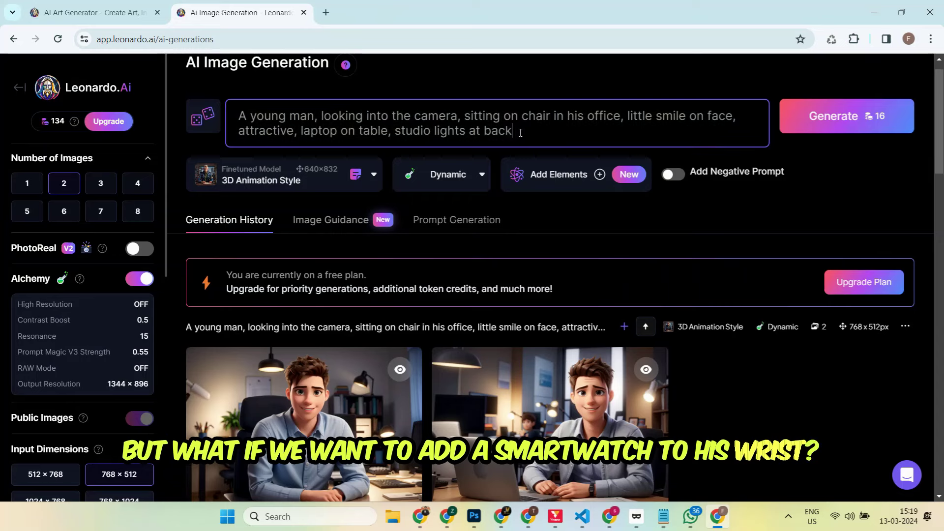
# Step: Append ', smart watch in wrist' to the prompt and generate a second pair of images
pyautogui.write(', ')
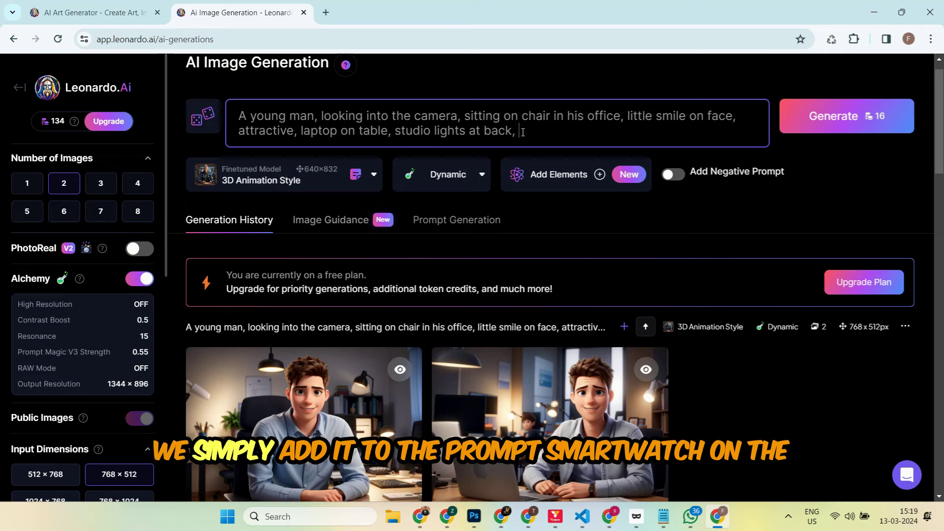
pyautogui.write('smart watch in w')
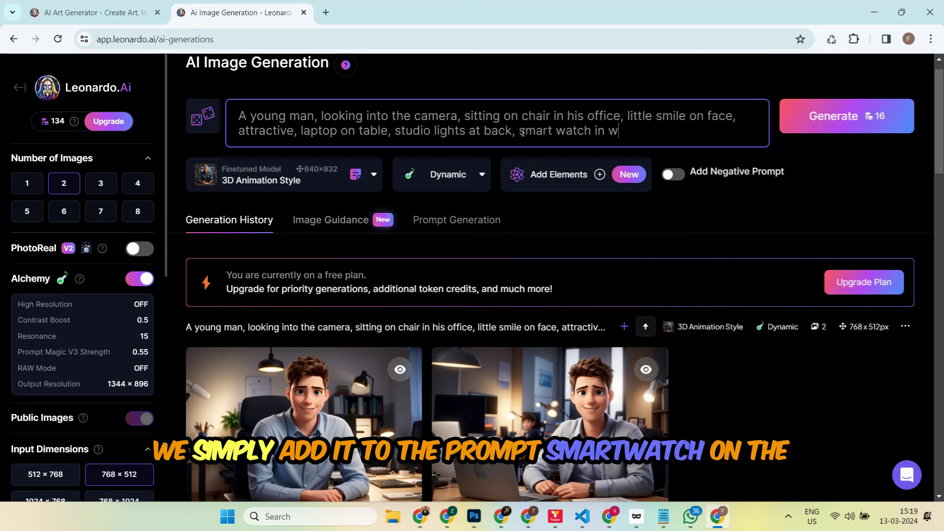
pyautogui.write('rist')
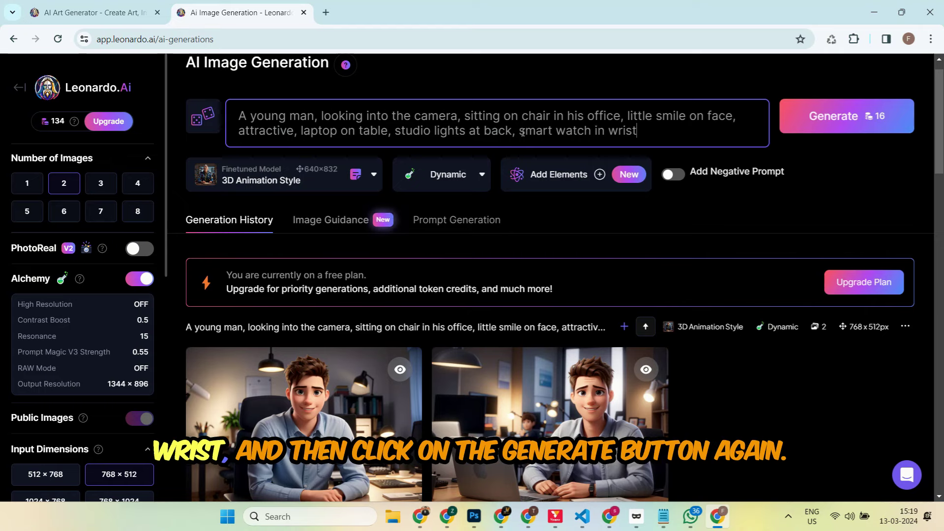
pyautogui.click(852, 124)
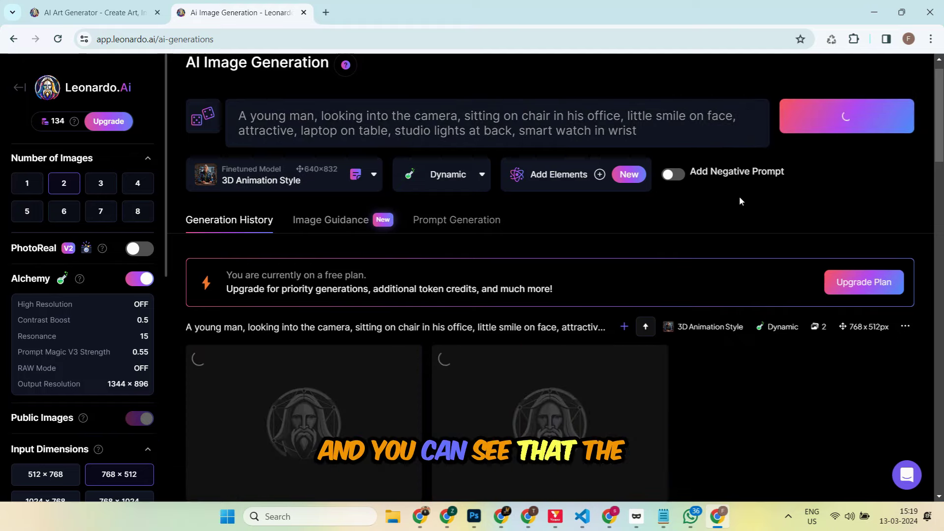
pyautogui.scroll(-1, 738, 195)
pyautogui.scroll(-4, 739, 196)
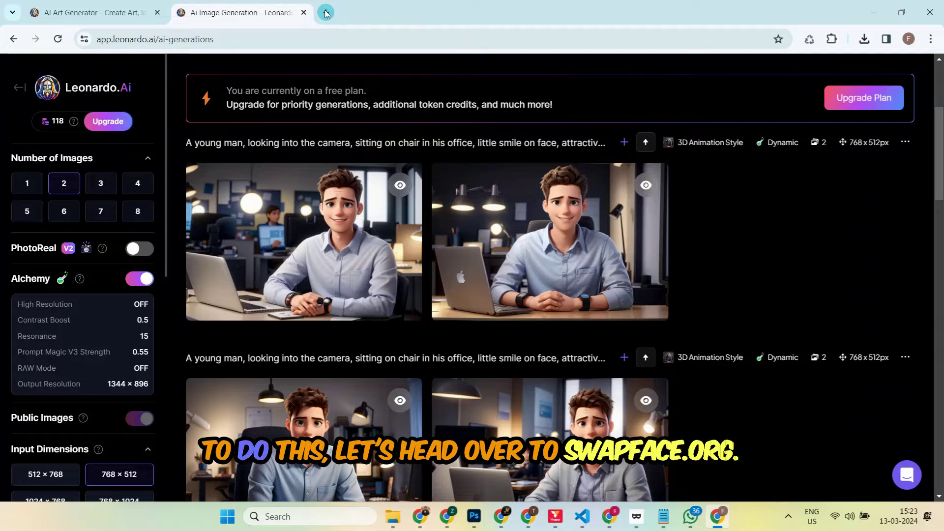
# Step: Load swapface.org in a new Chrome tab from the address suggestion
pyautogui.click(325, 13)
pyautogui.write('swa')
pyautogui.press('Right')
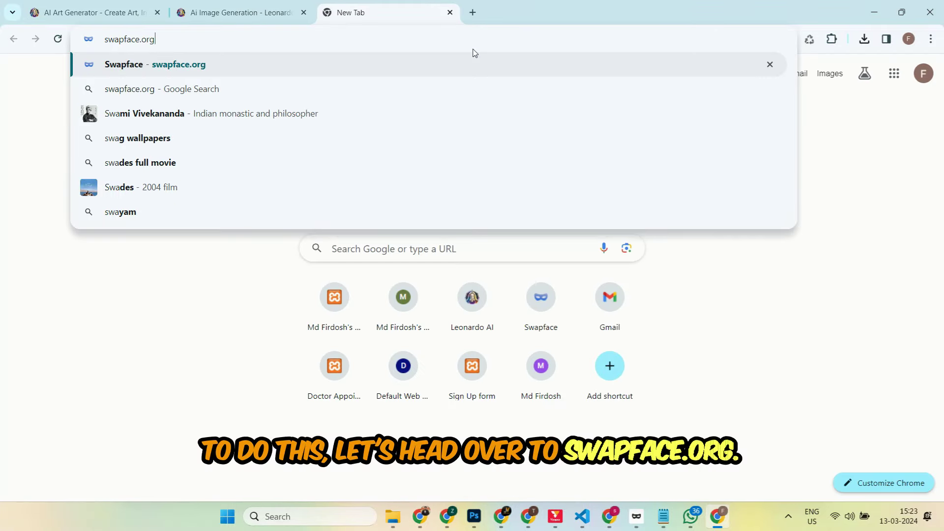
pyautogui.press('Return')
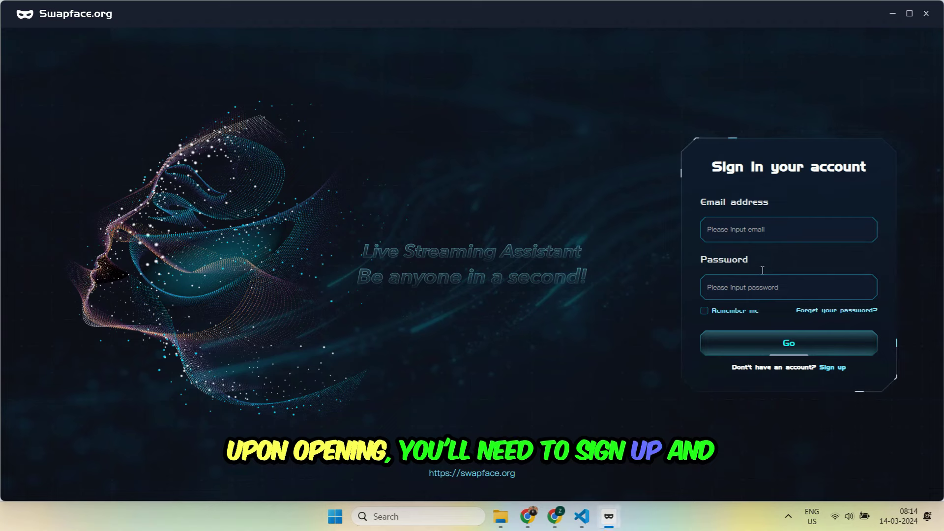
# Step: On Image Faceswap, upload anime_photo as the original image
pyautogui.write('mdf')
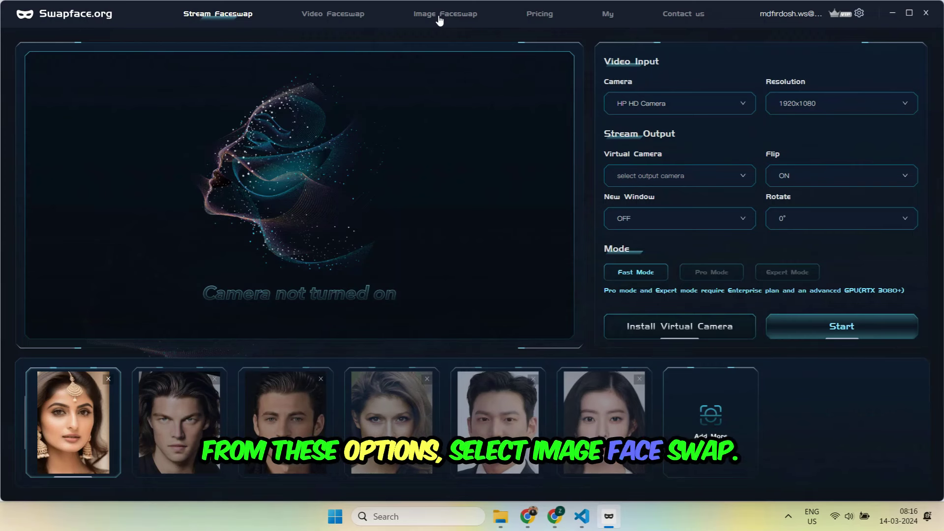
pyautogui.click(442, 15)
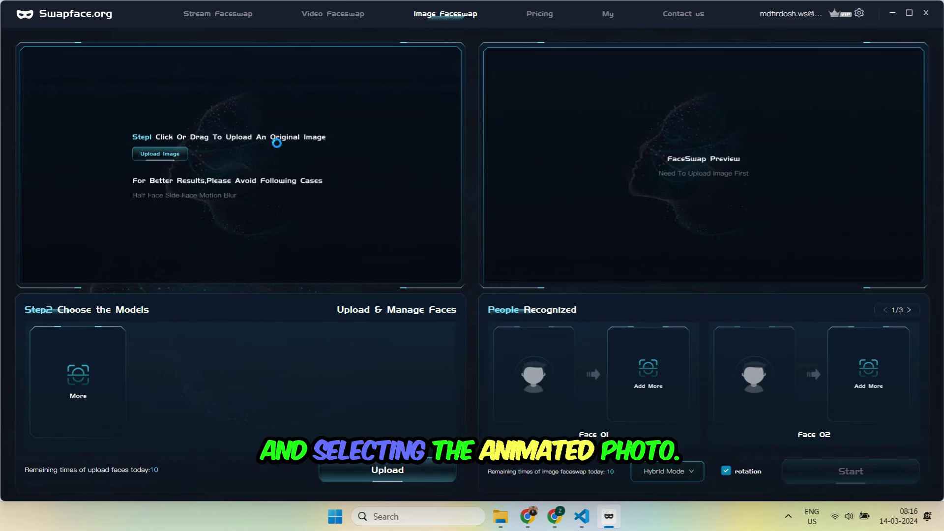
pyautogui.doubleClick(224, 137)
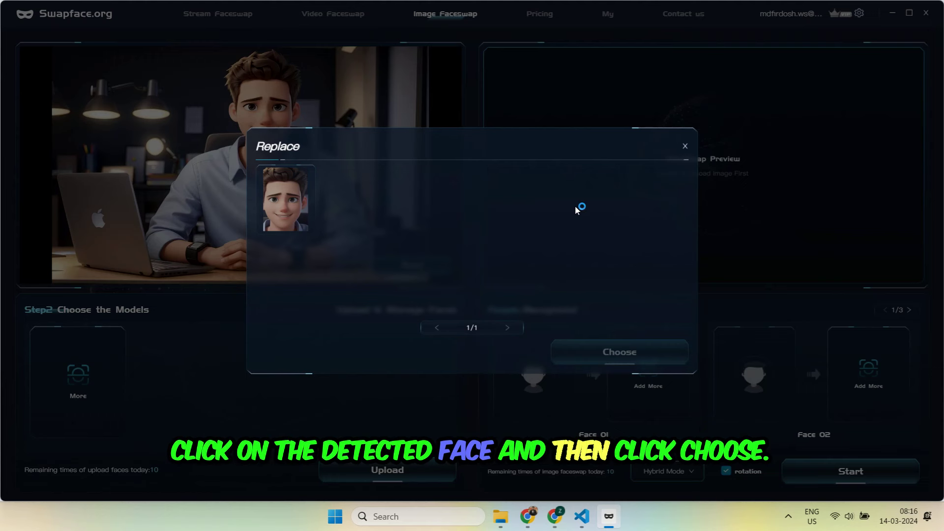
# Step: Assign the detected cartoon face to Face 01 and upload wp11352860 as its replacement face
pyautogui.click(279, 219)
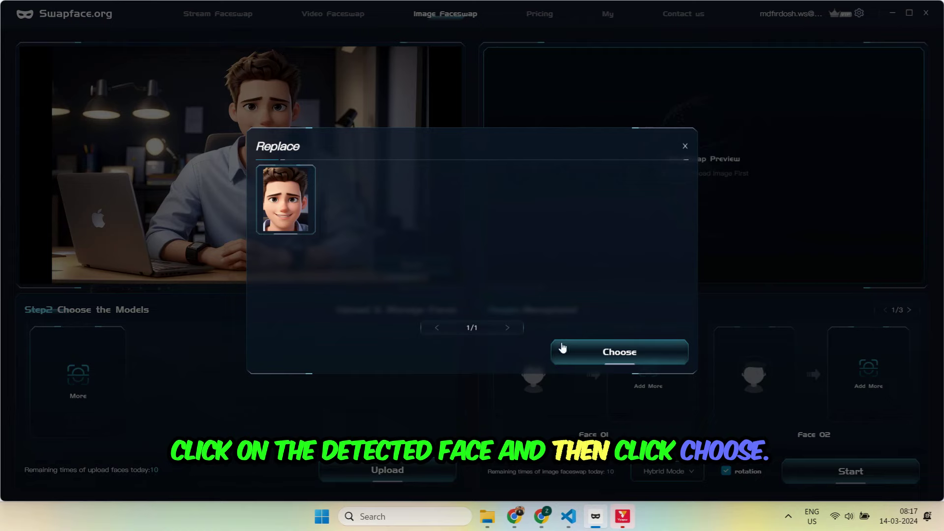
pyautogui.click(607, 353)
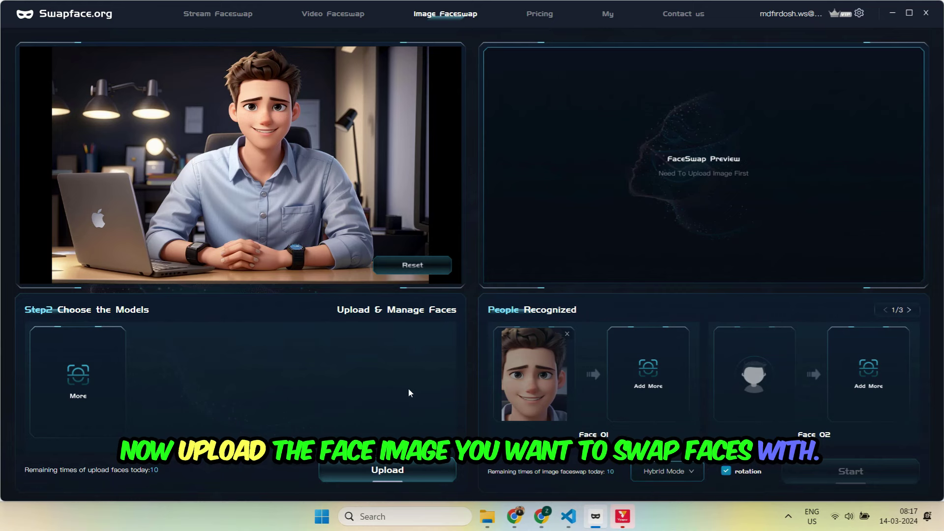
pyautogui.click(395, 468)
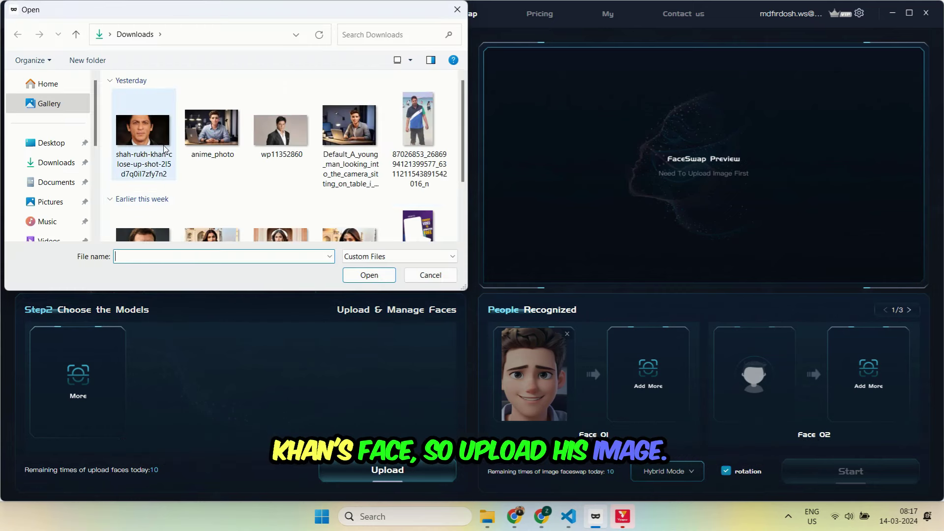
pyautogui.click(272, 132)
pyautogui.doubleClick(271, 133)
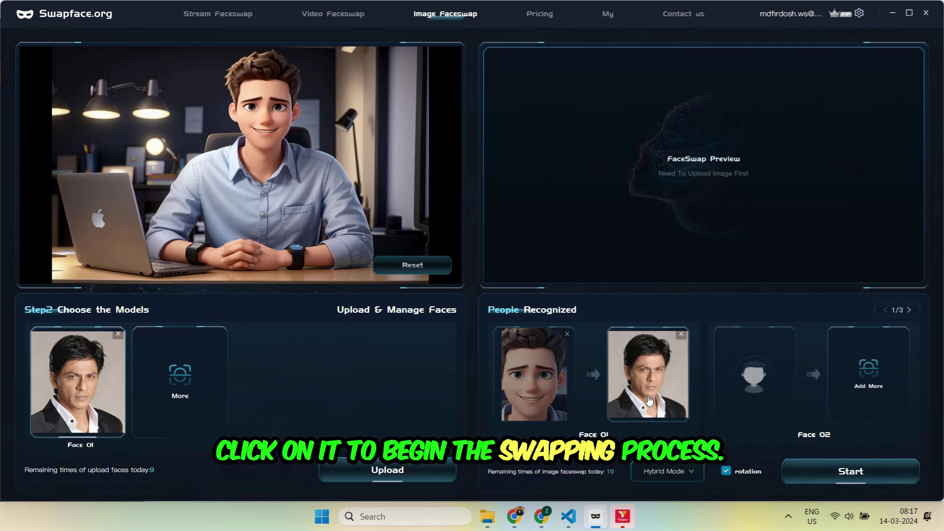
pyautogui.click(858, 479)
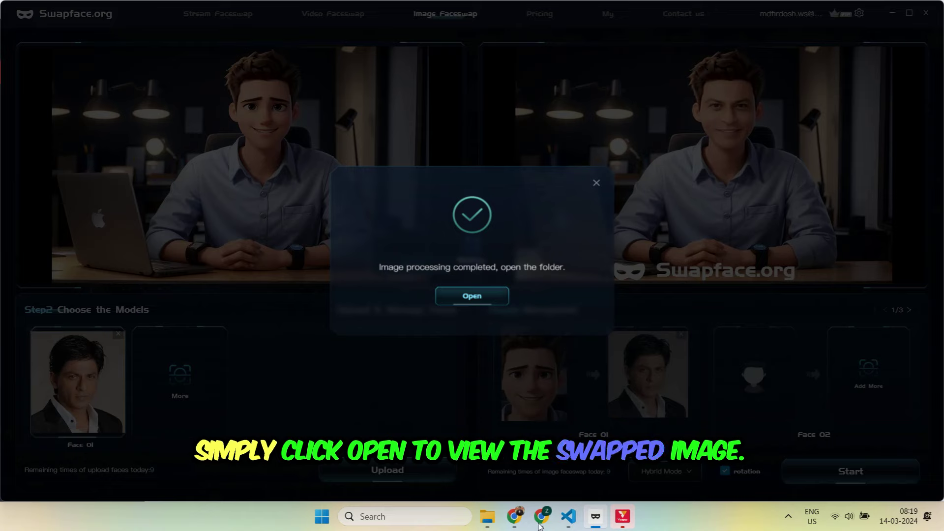
pyautogui.doubleClick(439, 146)
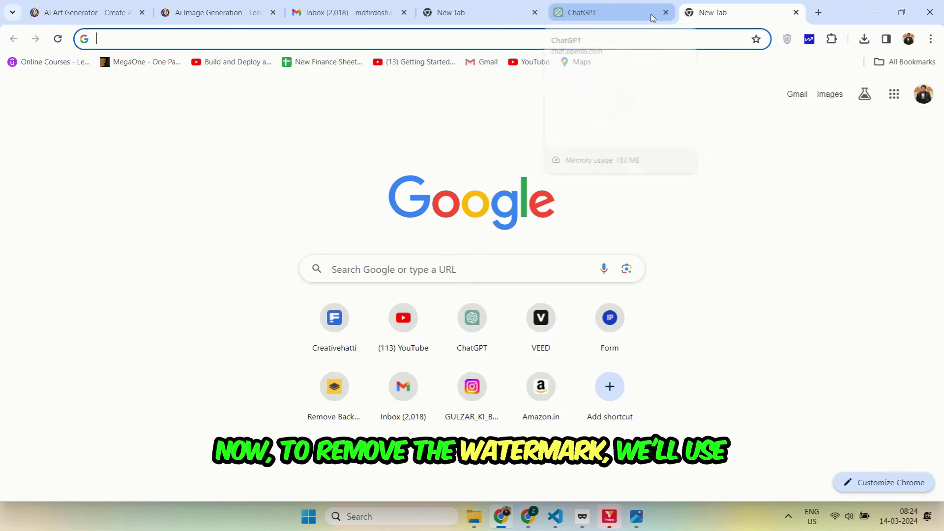
# Step: Open watermarkremover.io/upload and confirm the swapped image for upload
pyautogui.write('r')
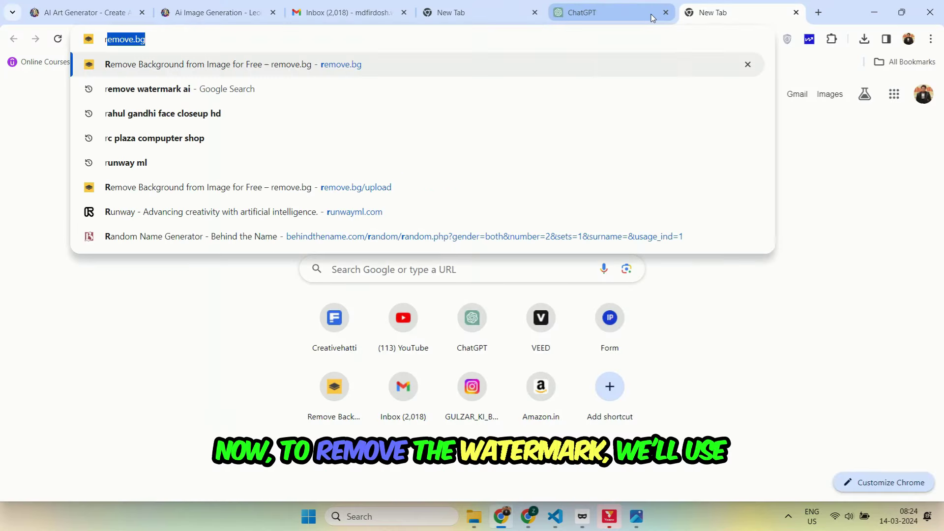
pyautogui.press('BackSpace')
pyautogui.write('watermar')
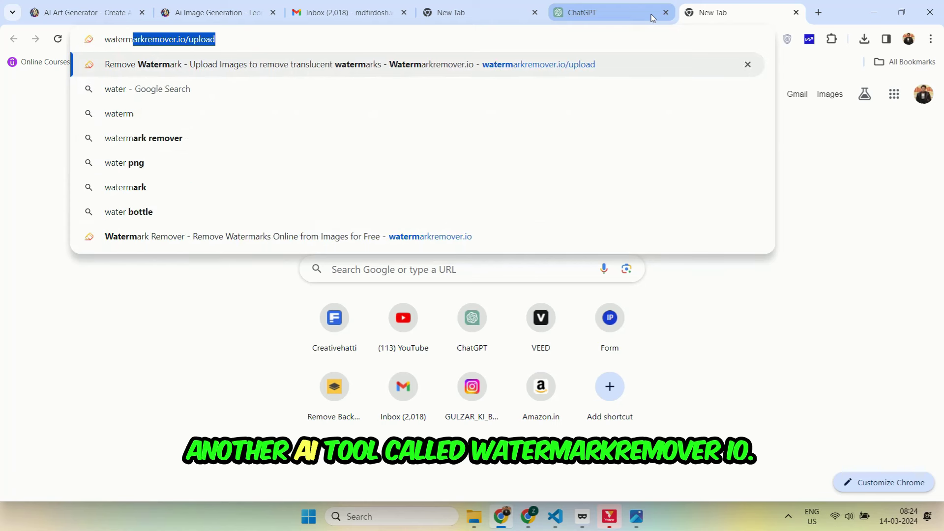
pyautogui.write('k')
pyautogui.press('End')
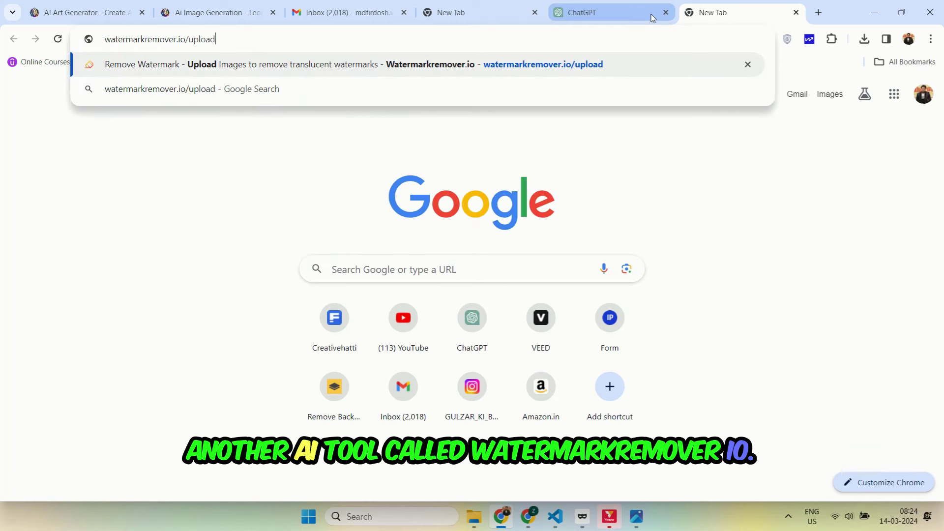
pyautogui.press('BackSpace')
pyautogui.press('BackSpace')
pyautogui.press('BackSpace')
pyautogui.press('BackSpace')
pyautogui.press('BackSpace')
pyautogui.press('BackSpace')
pyautogui.press('BackSpace')
pyautogui.press('BackSpace')
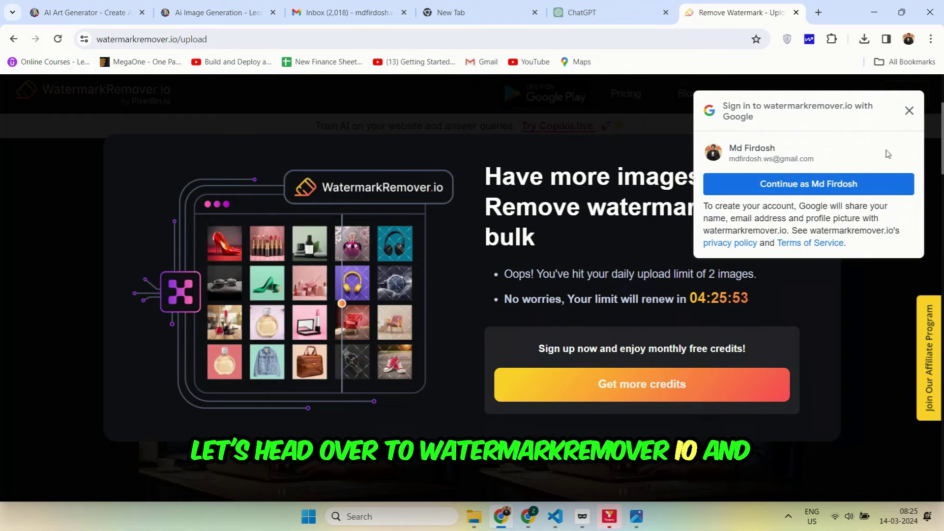
pyautogui.click(821, 184)
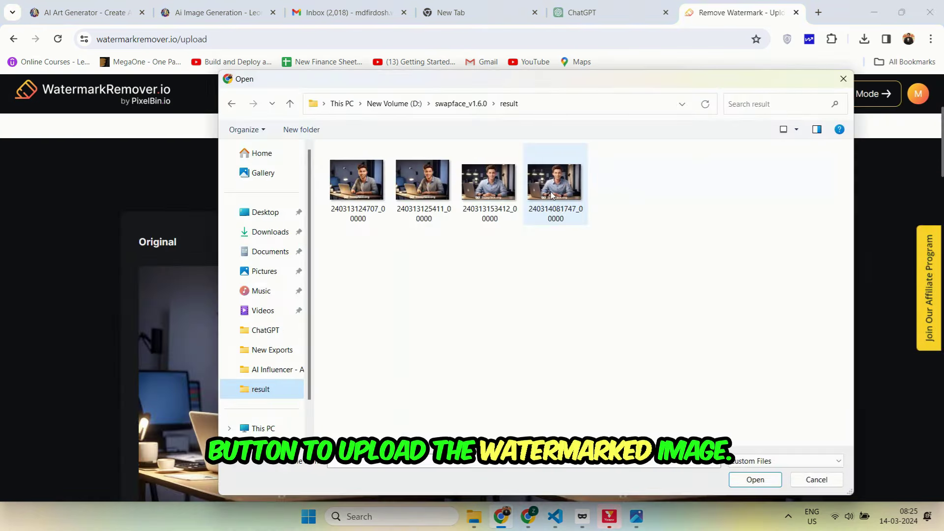
pyautogui.press('Return')
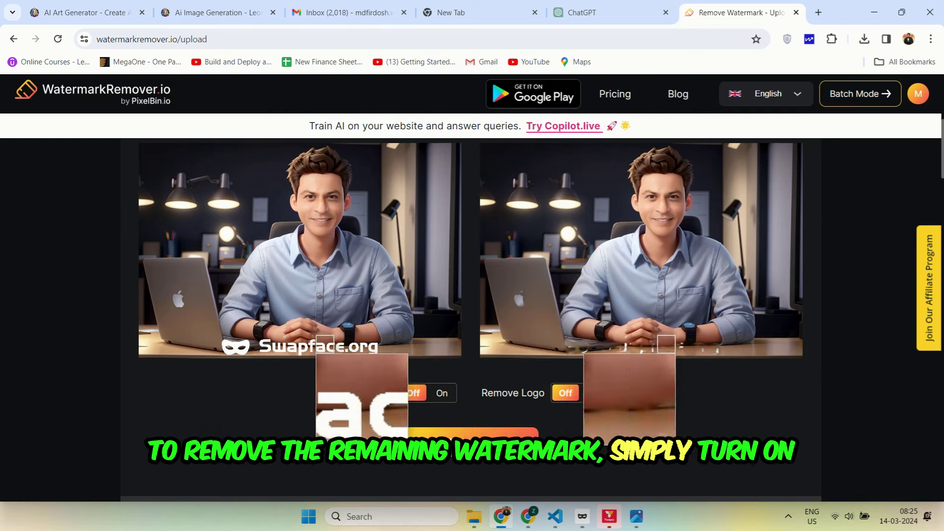
# Step: Switch Remove Text to On to strip the Swapface.org watermark text
pyautogui.click(424, 397)
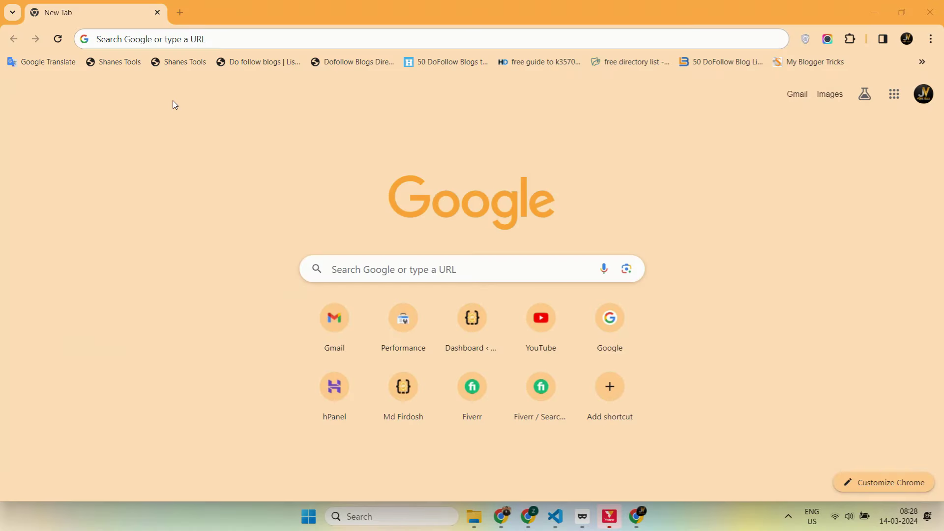
# Step: Load heygen.com in a Google Chrome tab
pyautogui.click(172, 101)
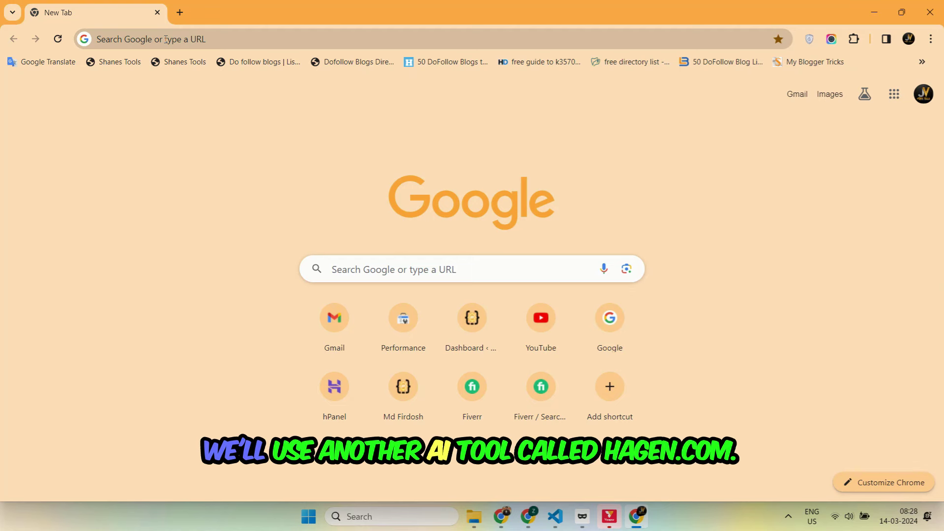
pyautogui.click(164, 39)
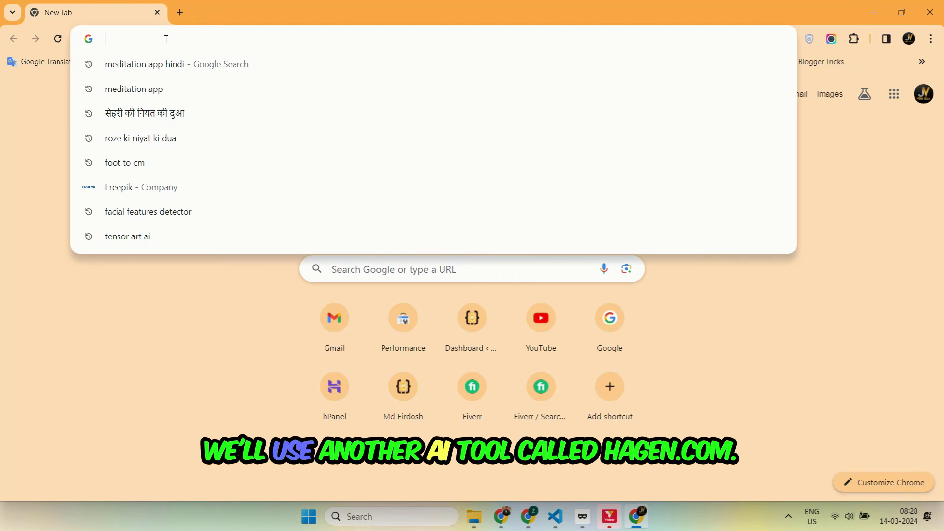
pyautogui.write('heygen')
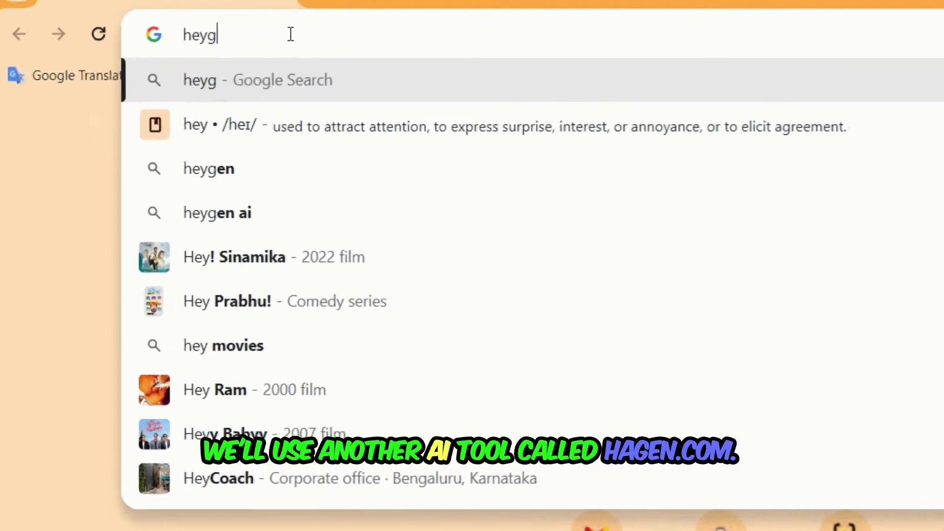
pyautogui.write('.com')
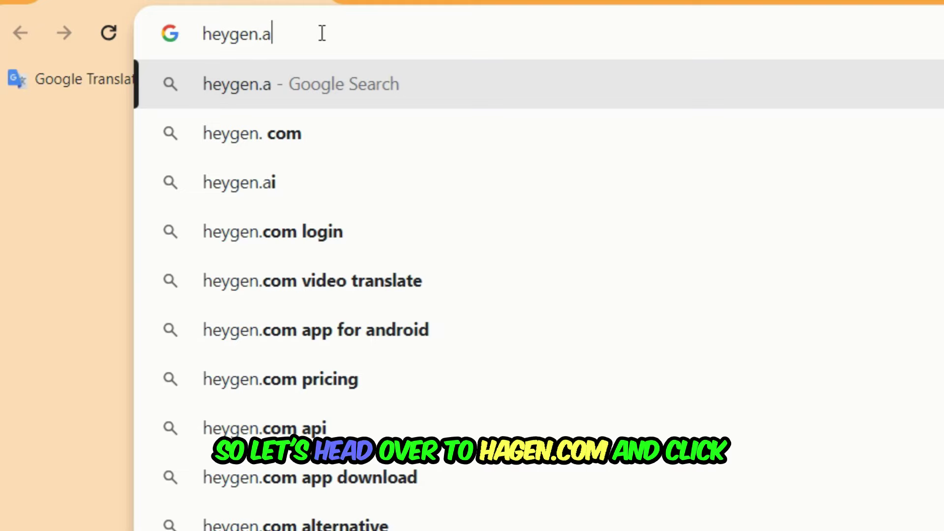
pyautogui.press('Return')
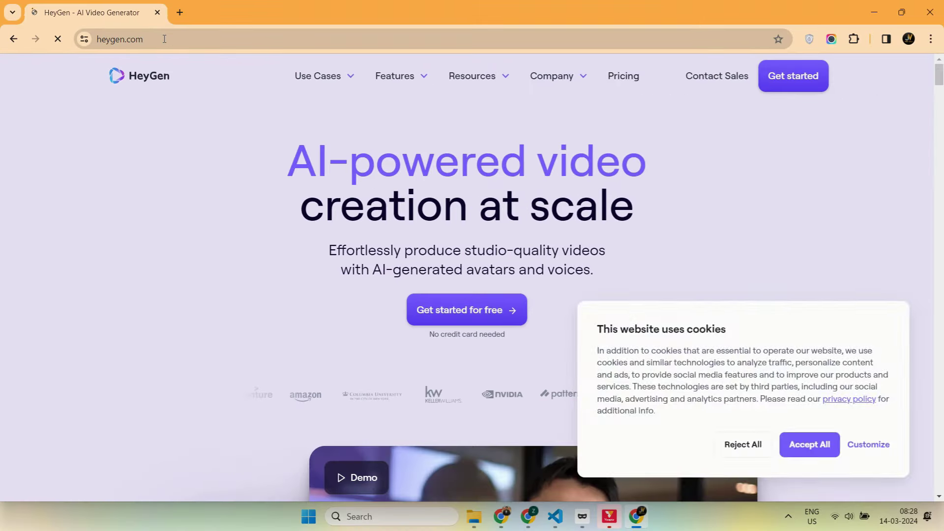
# Step: Enter the HeyGen dashboard and browse the avatar gallery back up to the Photo Avatar card
pyautogui.click(496, 312)
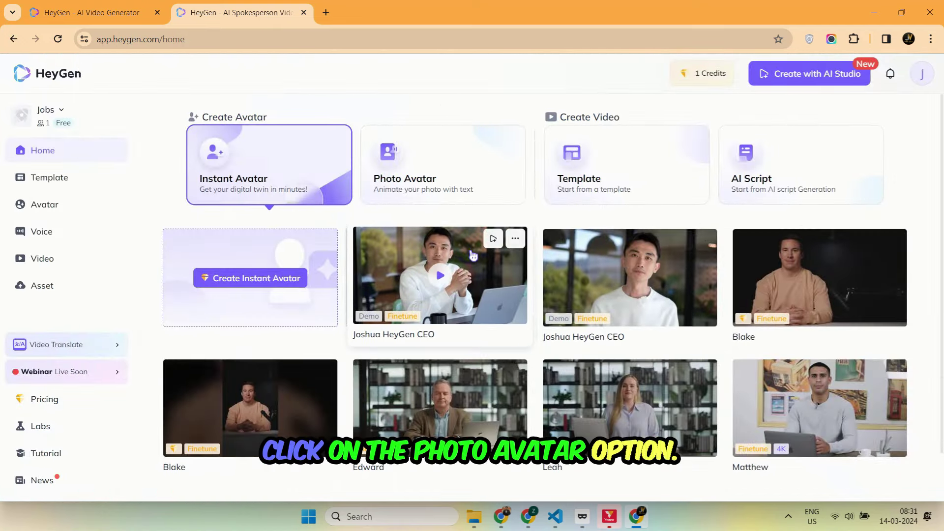
pyautogui.click(483, 179)
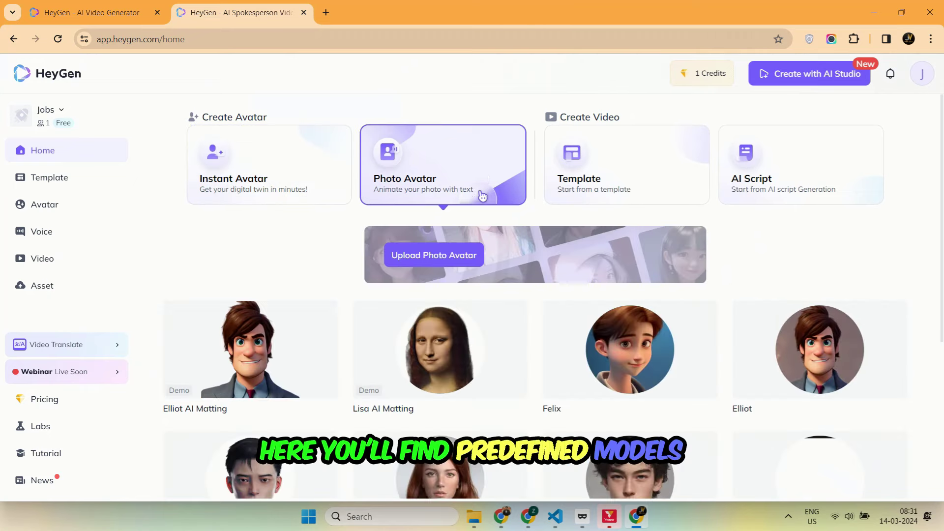
pyautogui.scroll(-4, 529, 332)
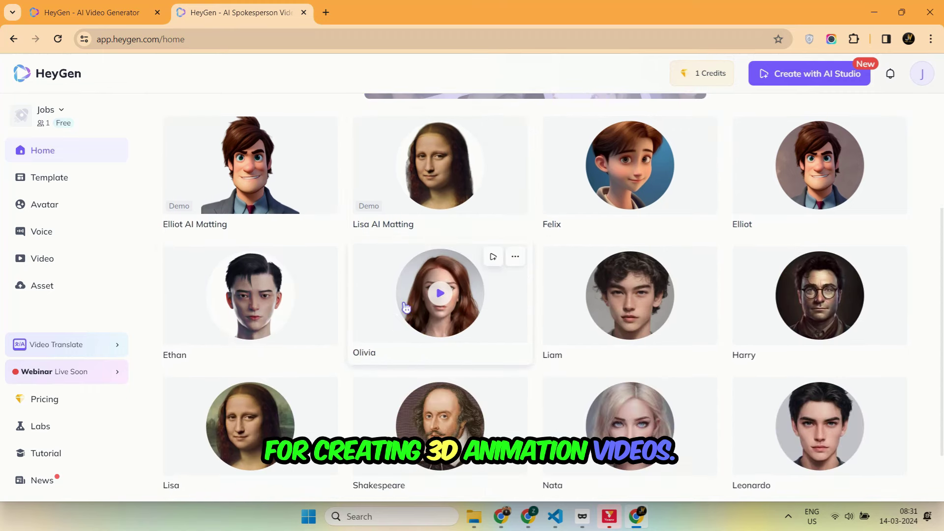
pyautogui.scroll(-2, 639, 388)
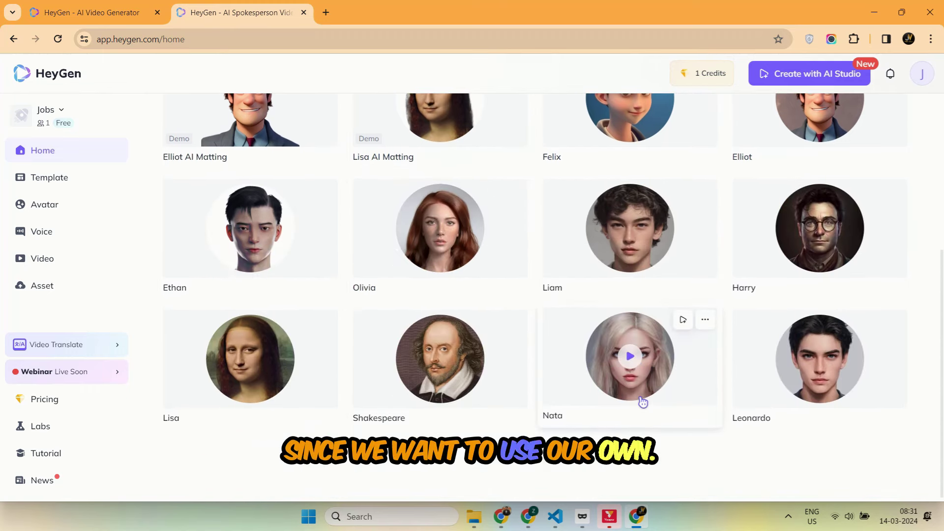
pyautogui.scroll(5, 644, 402)
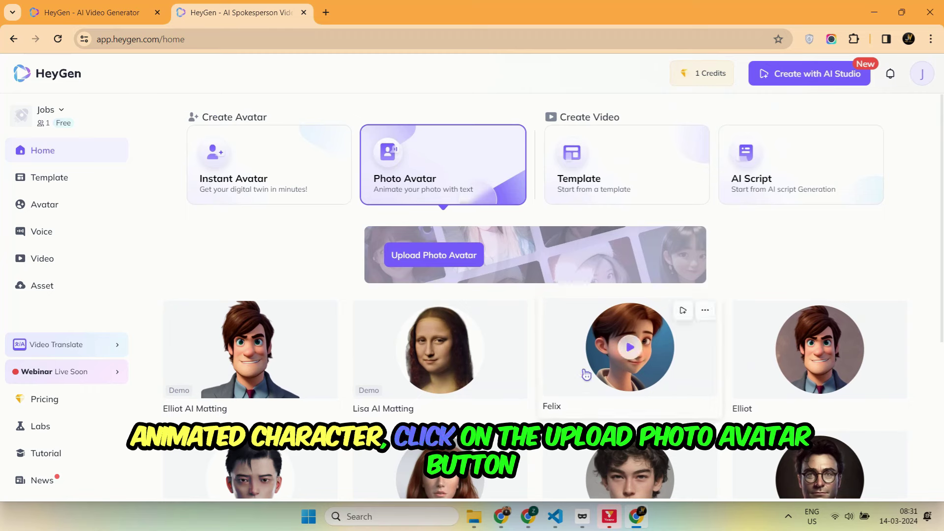
# Step: Upload the office-man photo from Downloads as a TalkingPhoto and start a Landscape video
pyautogui.click(459, 261)
pyautogui.click(270, 232)
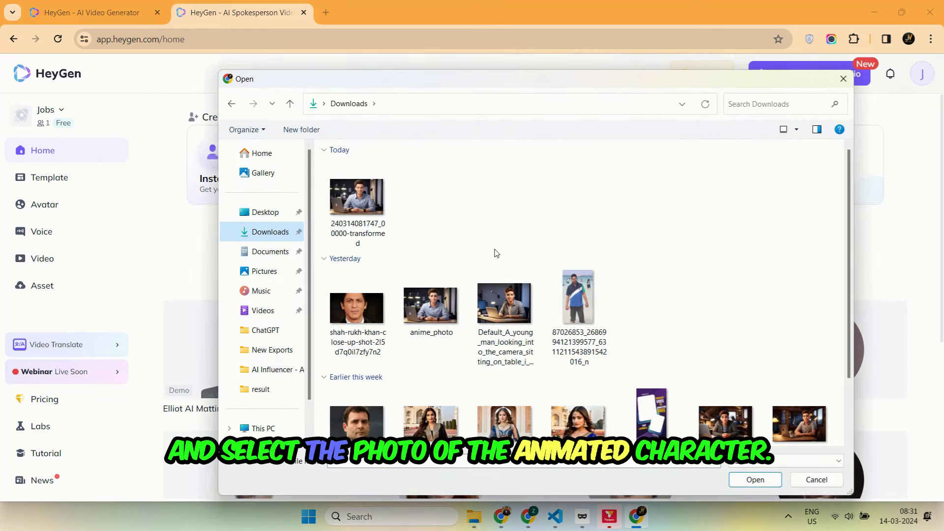
pyautogui.click(357, 204)
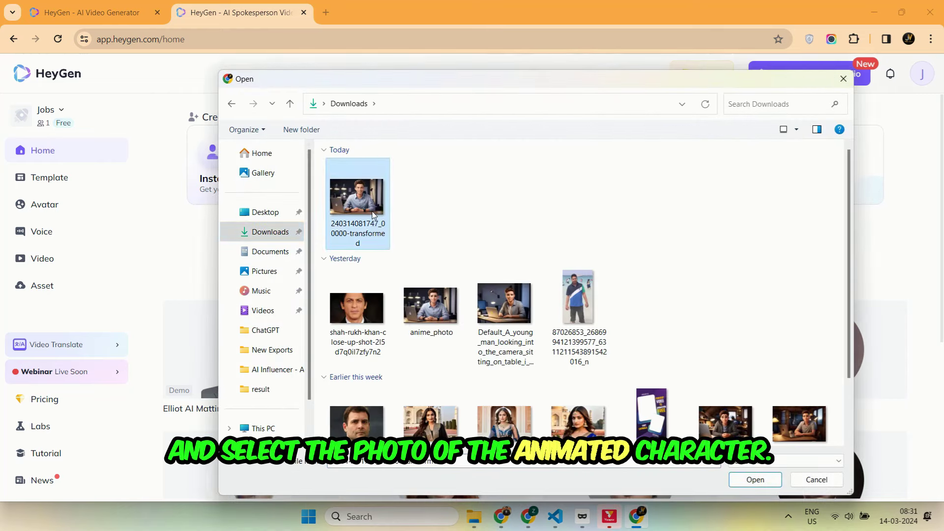
pyautogui.doubleClick(357, 204)
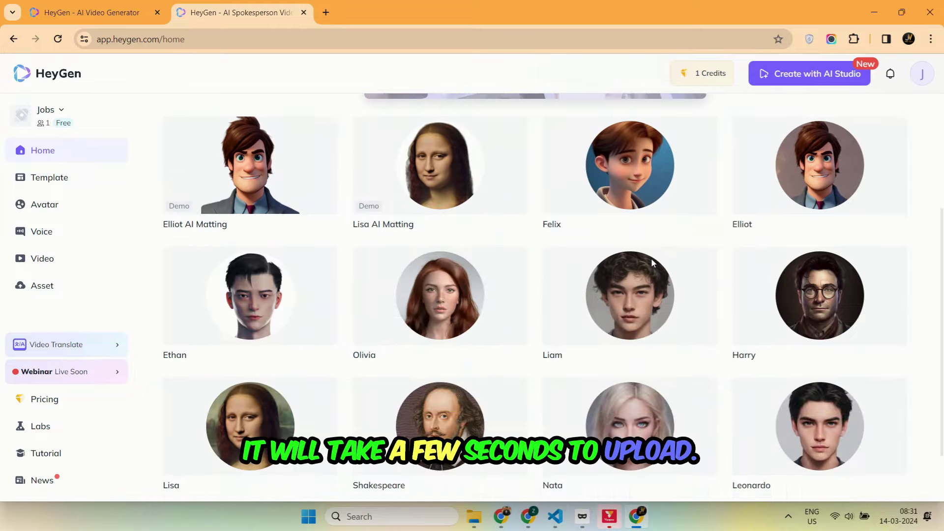
pyautogui.moveTo(303, 310)
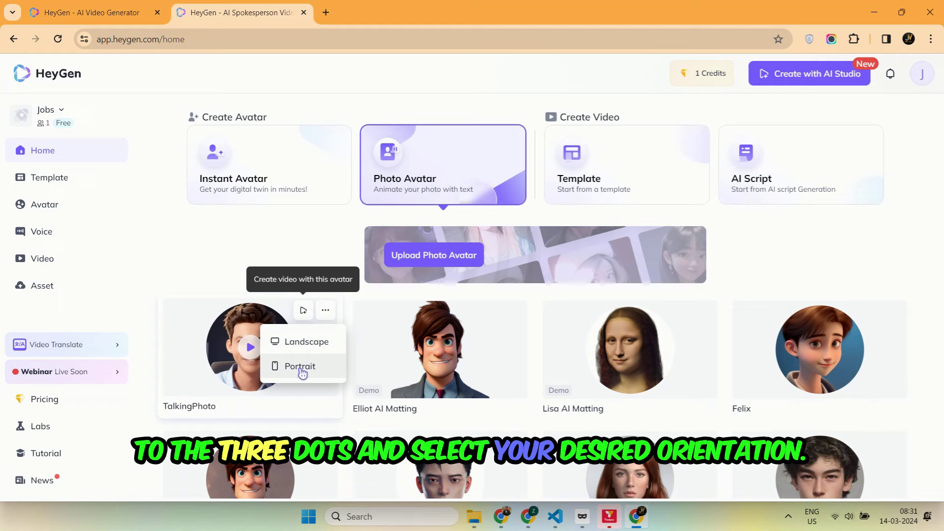
pyautogui.click(310, 342)
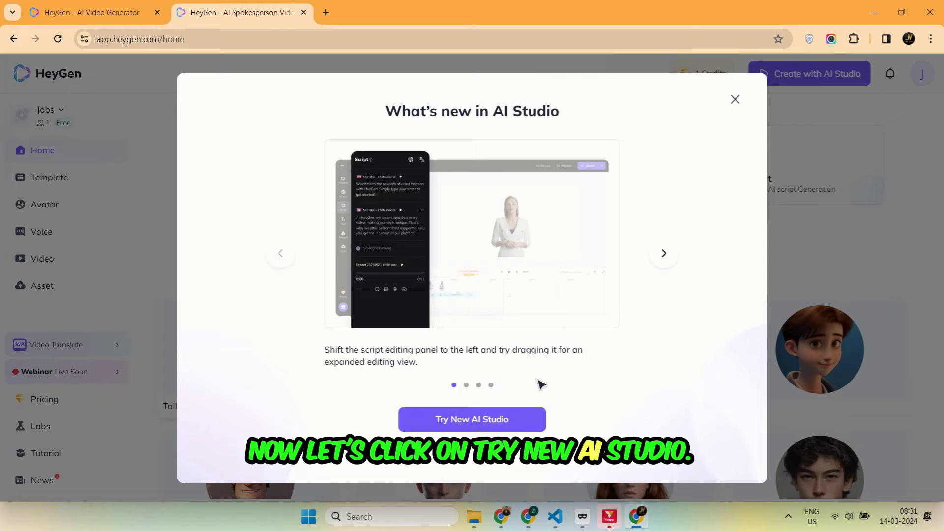
# Step: Switch to the new AI Studio editor and display the office man's default welcome script
pyautogui.click(509, 427)
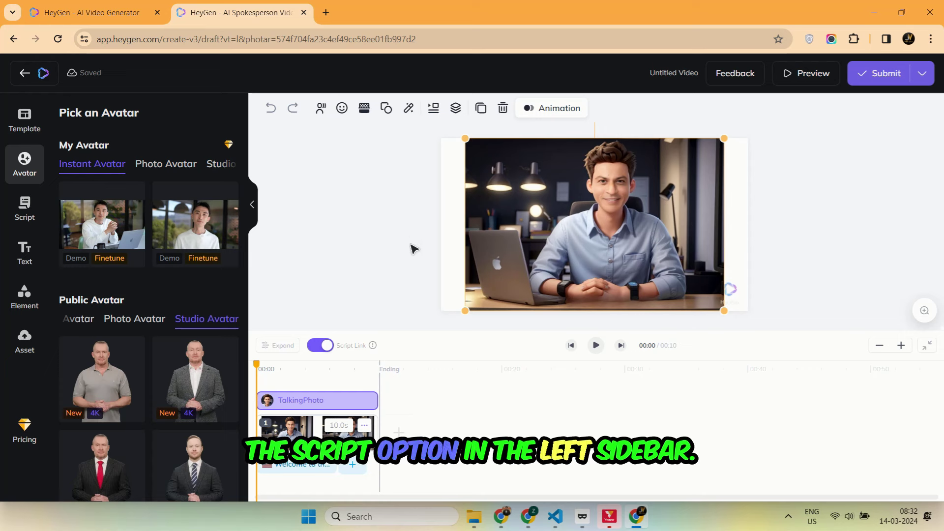
pyautogui.click(22, 215)
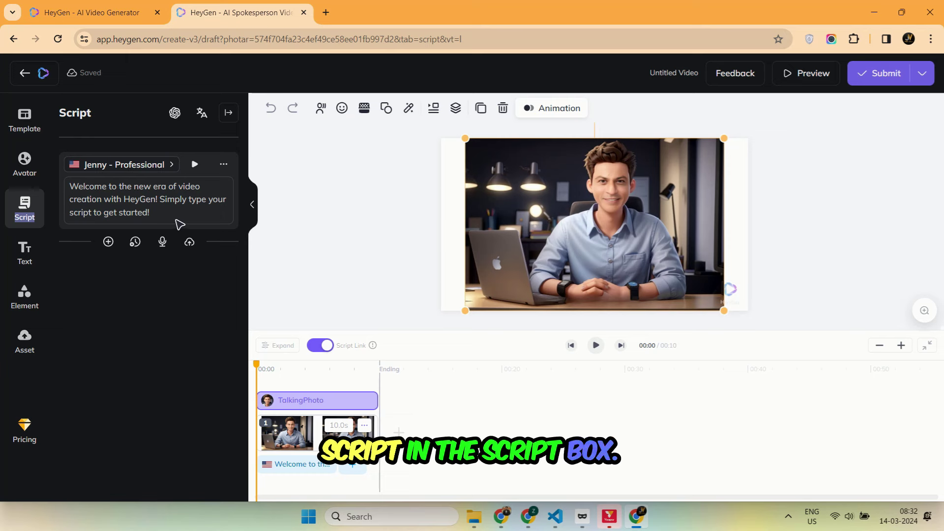
# Step: Change the voice to Ryan - Professional and paste the 'Hello everyone!' script over the sample
pyautogui.click(174, 170)
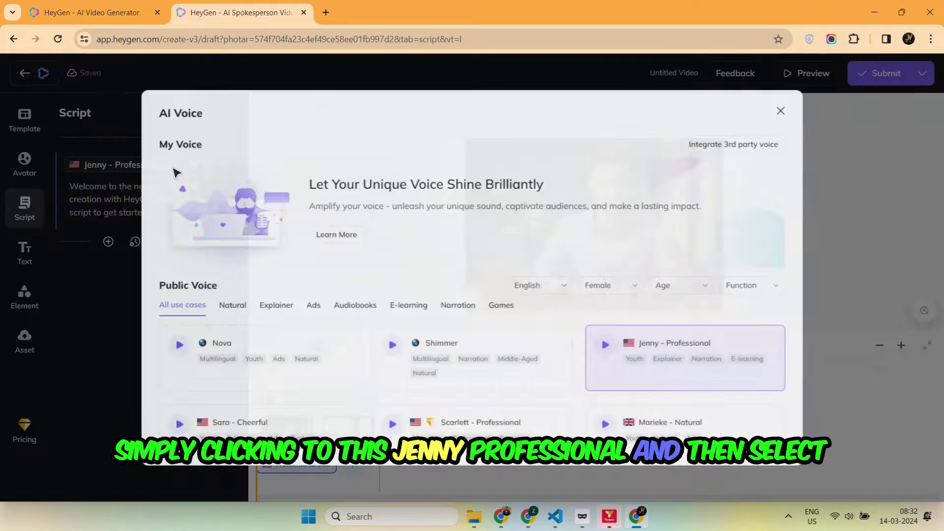
pyautogui.scroll(-10, 626, 337)
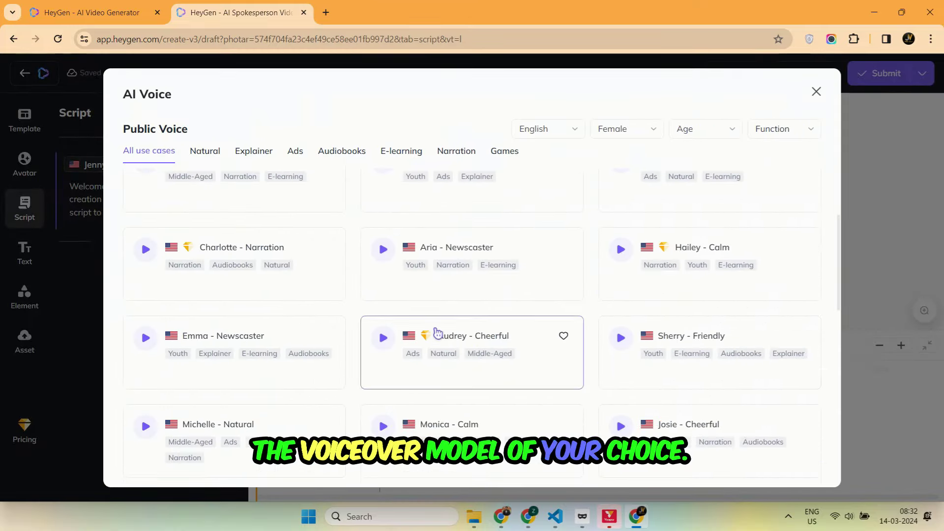
pyautogui.scroll(-10, 238, 331)
pyautogui.scroll(5, 282, 332)
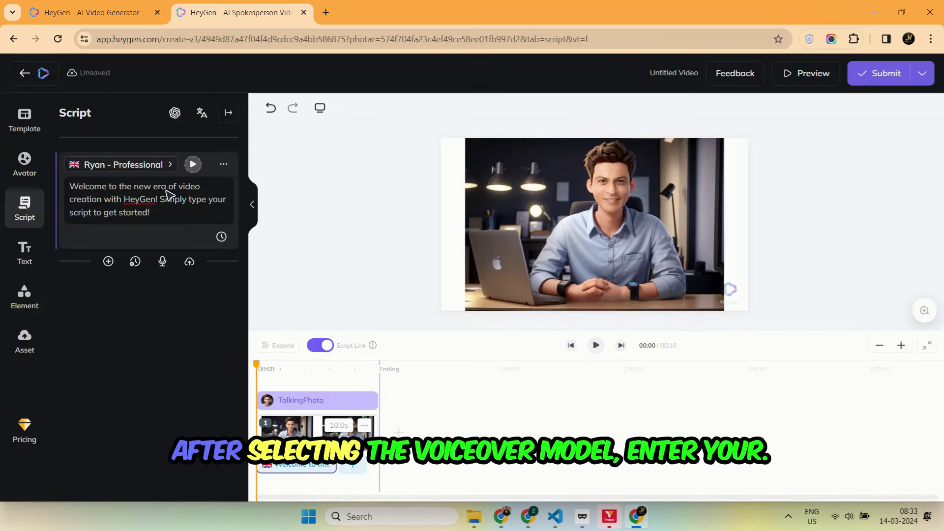
pyautogui.tripleClick(167, 195)
pyautogui.write("Hello everyone! Do you want to create a talking animation video like this? Then this tutorial is for you. We will create a talking animation video in four steps, and step four will blow your mind.  So, let's head to the computer screen.")
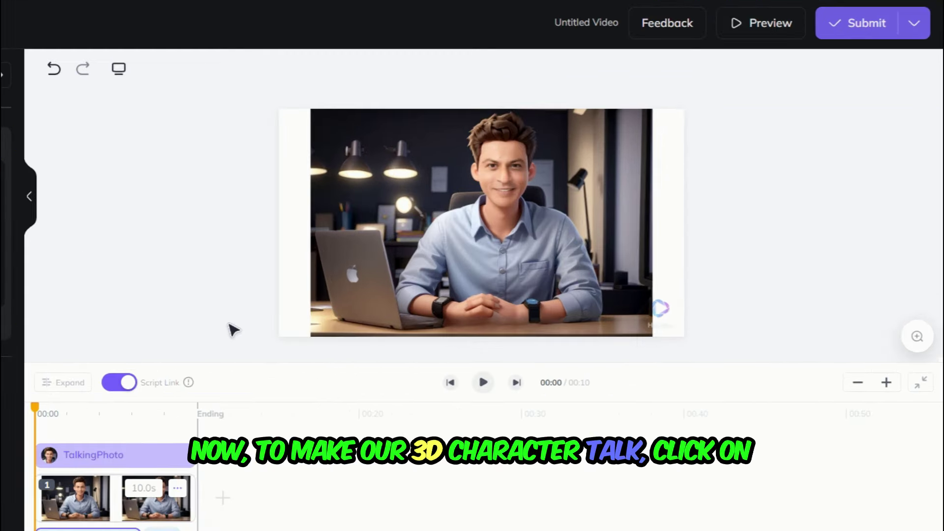
# Step: Set the office-man avatar to Expressive talking style with a Happy facial expression
pyautogui.click(430, 278)
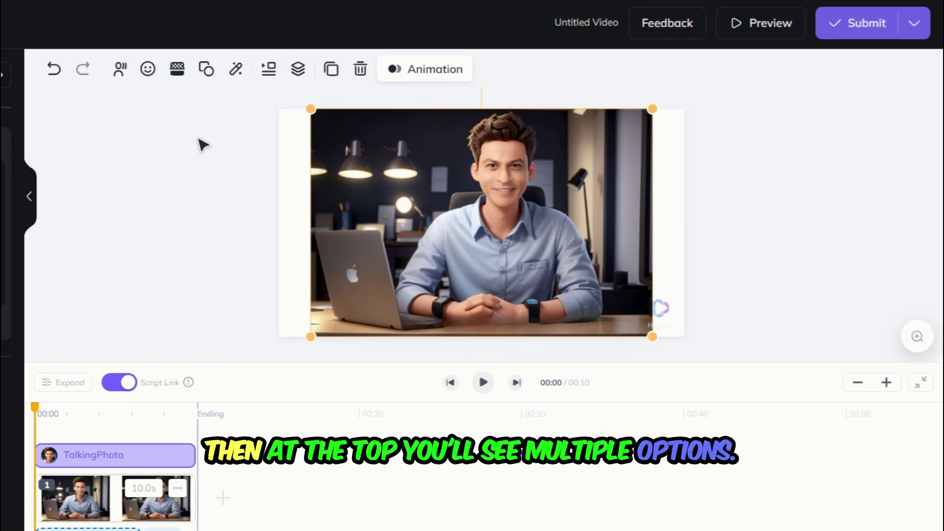
pyautogui.click(120, 70)
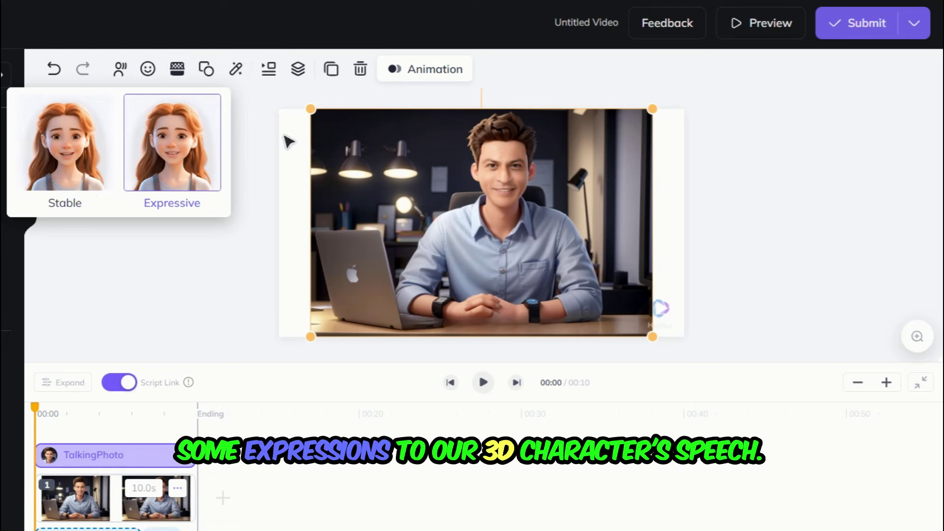
pyautogui.click(147, 72)
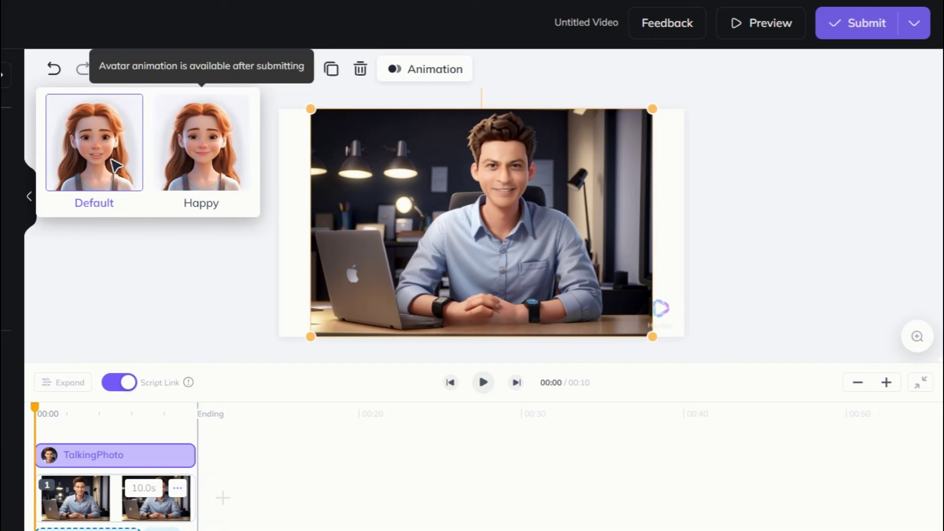
pyautogui.click(184, 169)
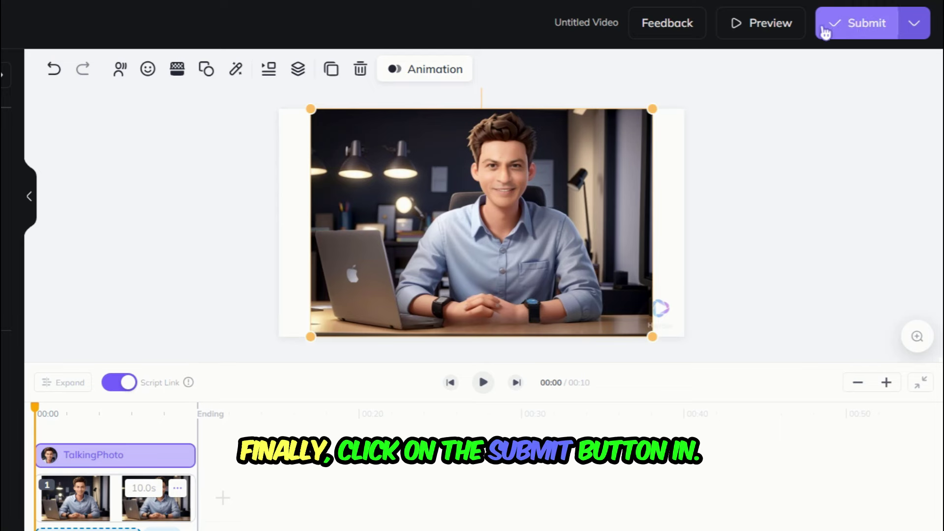
# Step: Submit the video, dismiss the feedback prompt, and play the rendered 20-second Untitled Video
pyautogui.click(855, 37)
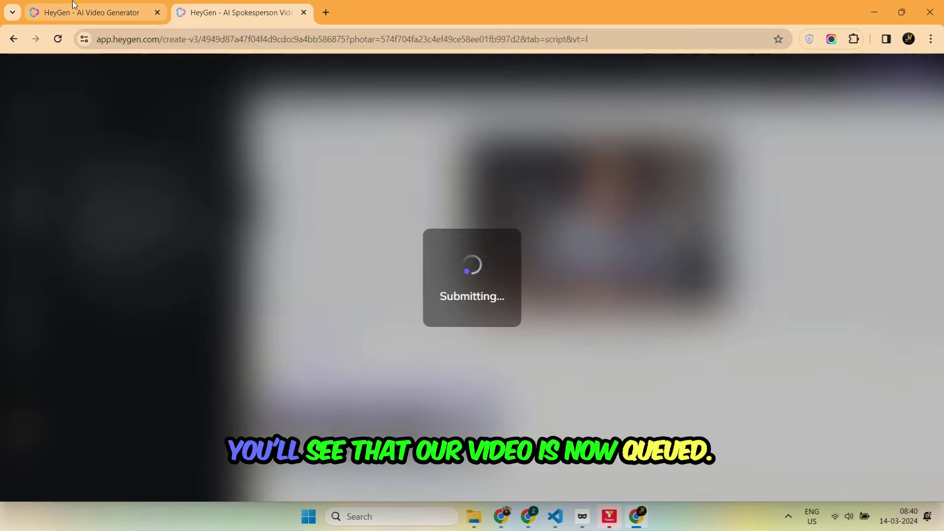
pyautogui.click(555, 231)
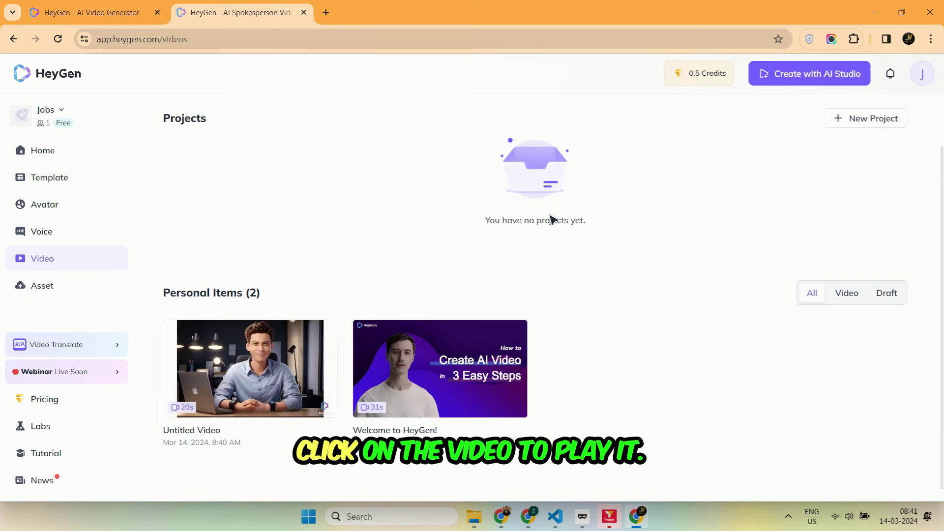
pyautogui.click(251, 368)
pyautogui.click(187, 406)
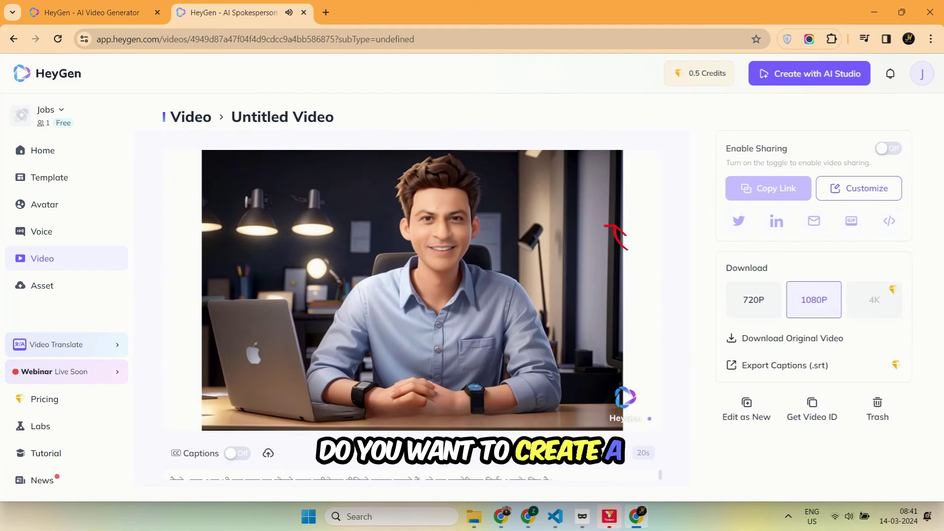
pyautogui.moveTo(565, 395)
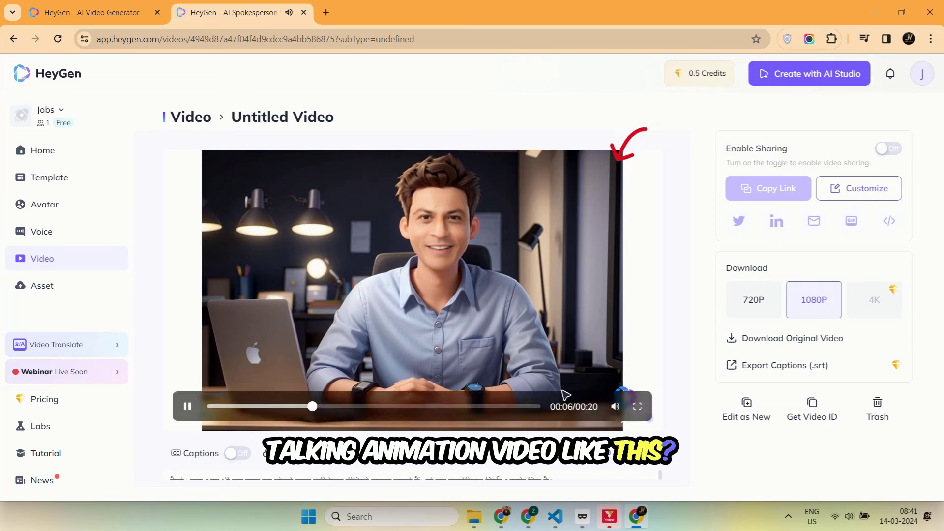